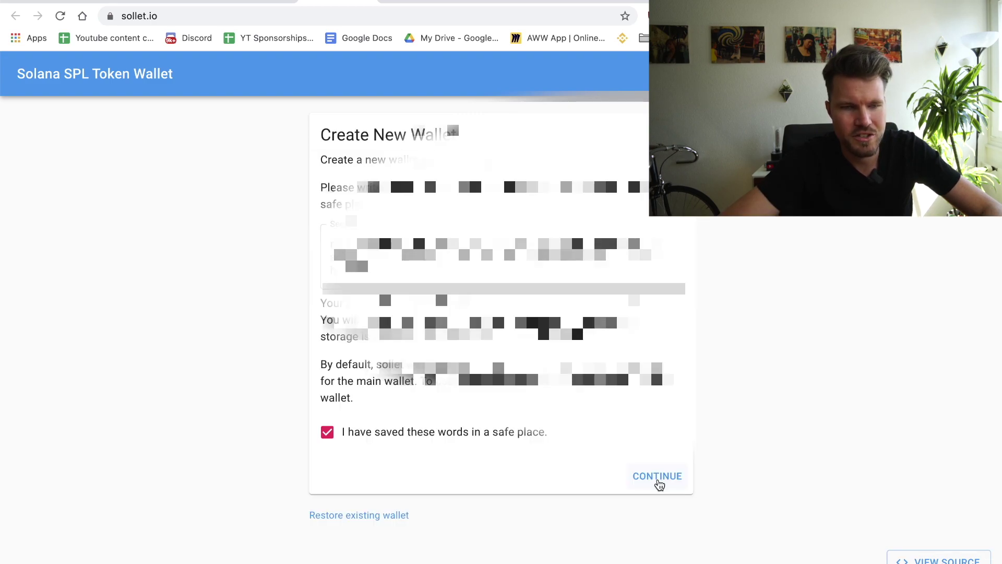
# - Confirm the saved seed words by pasting the mnemonic into the confirmation box
pyautogui.click(656, 480)
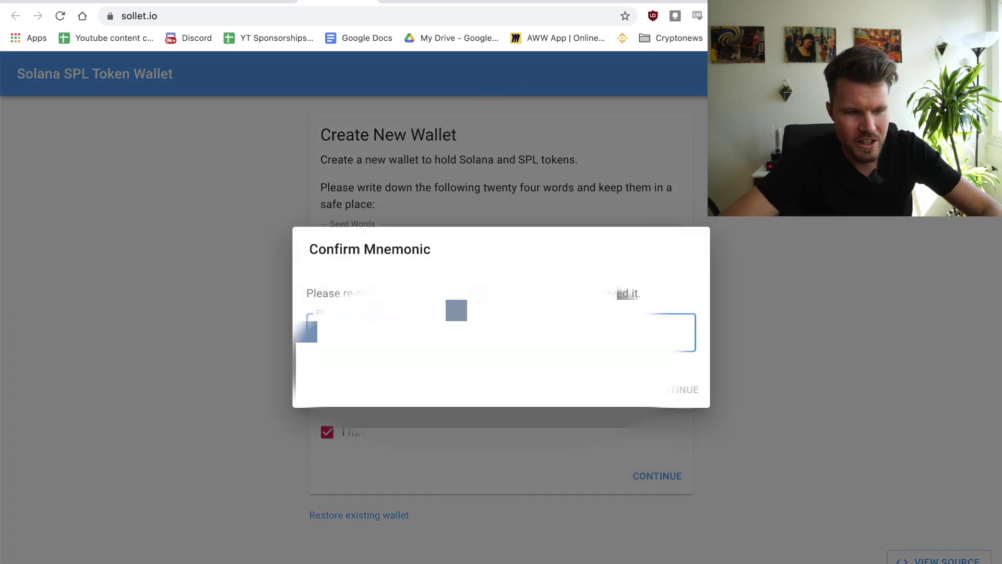
pyautogui.press('super+v')
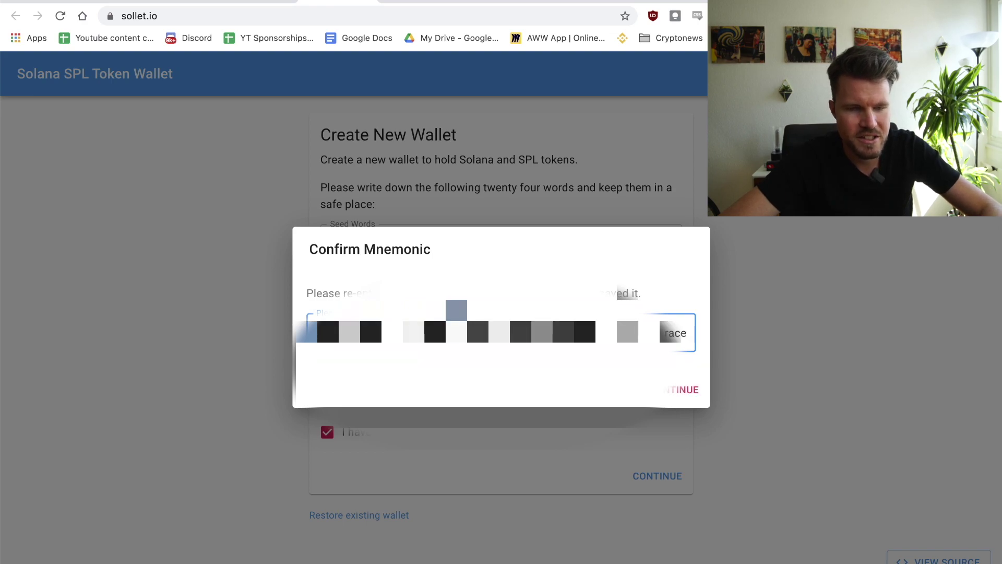
pyautogui.click(677, 391)
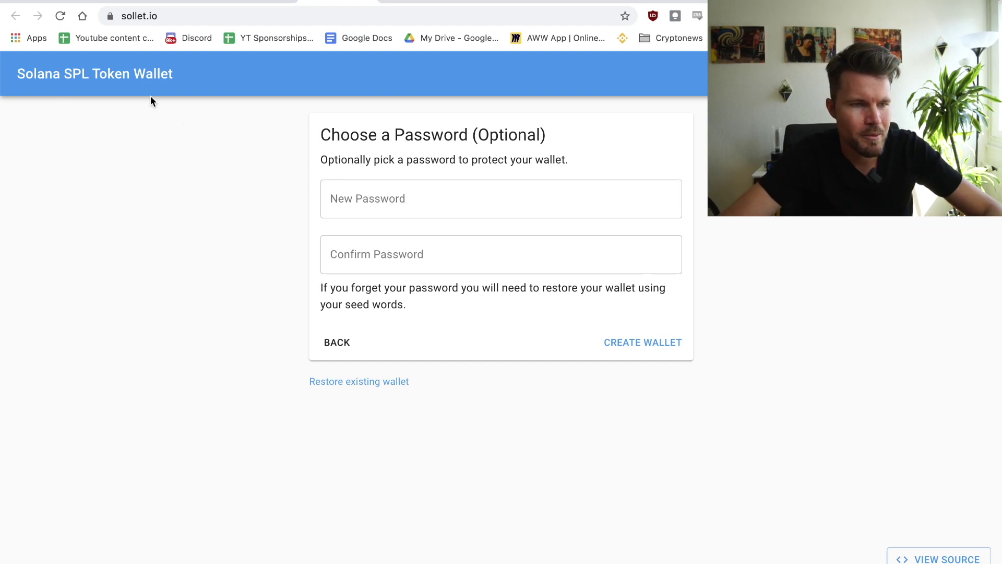
# - Set and repeat the wallet password, then create the wallet
pyautogui.click(474, 197)
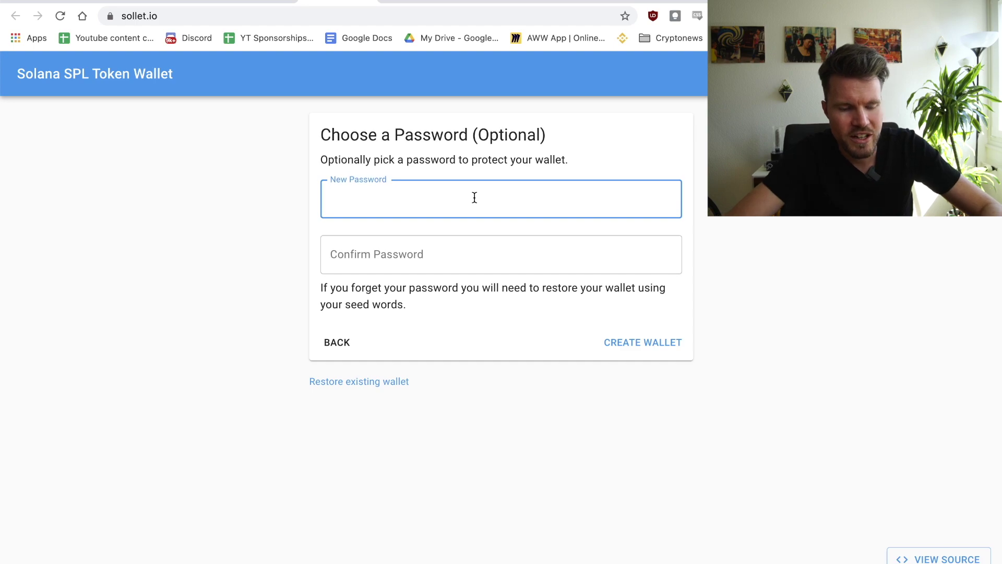
pyautogui.write('•••••••••')
pyautogui.press('Tab')
pyautogui.write('•••••••••')
pyautogui.click(664, 336)
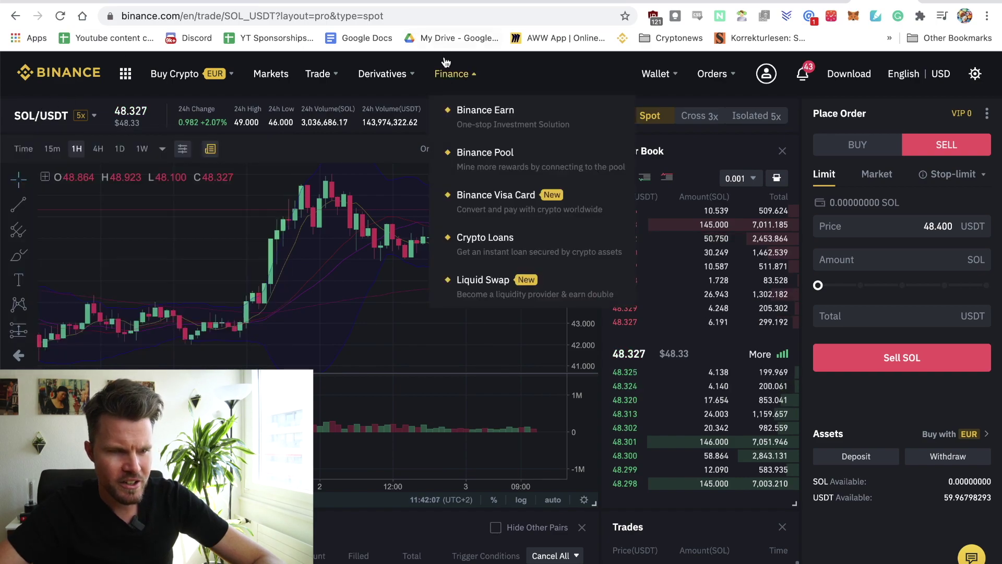
pyautogui.moveTo(328, 70)
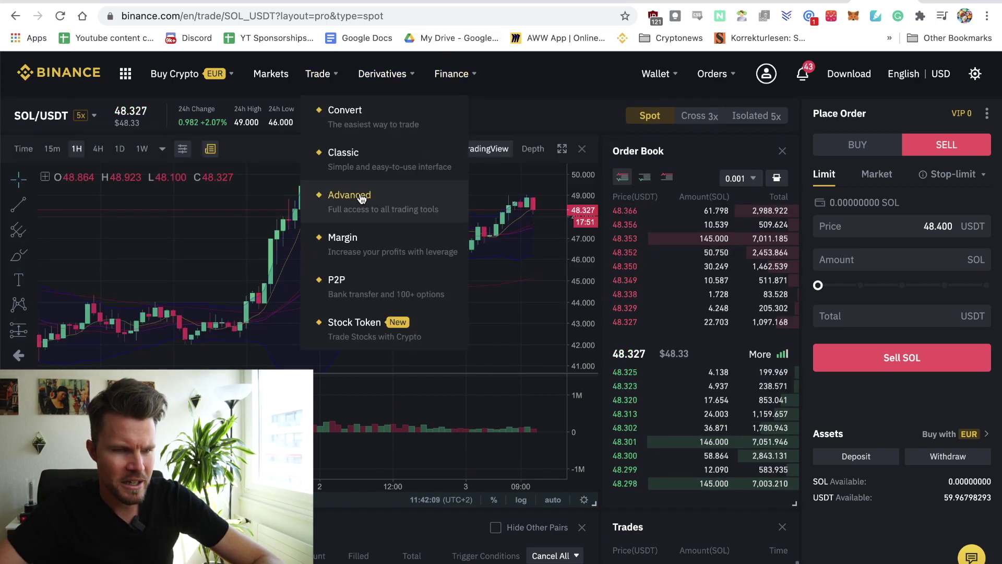
pyautogui.moveTo(40, 116)
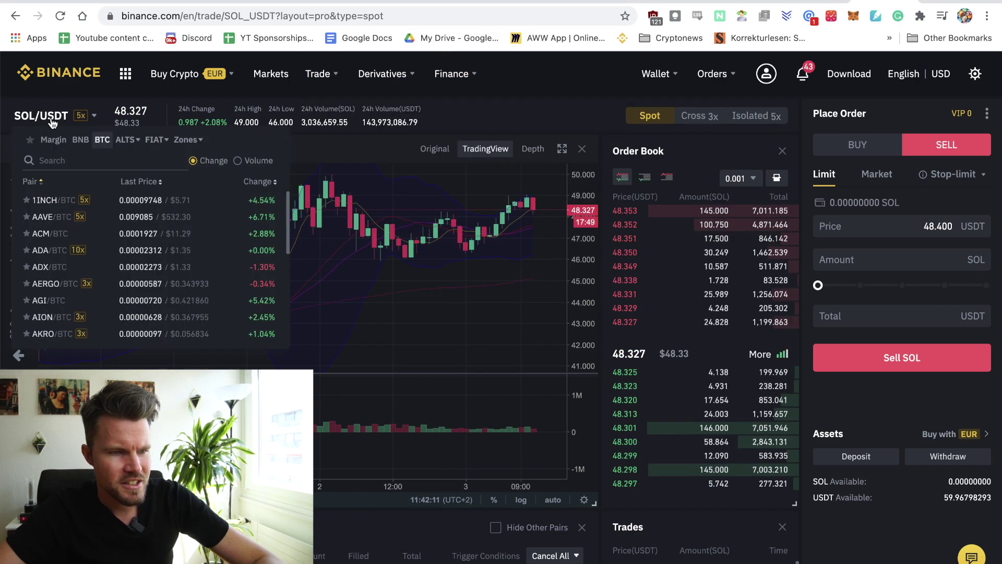
pyautogui.write('solusd')
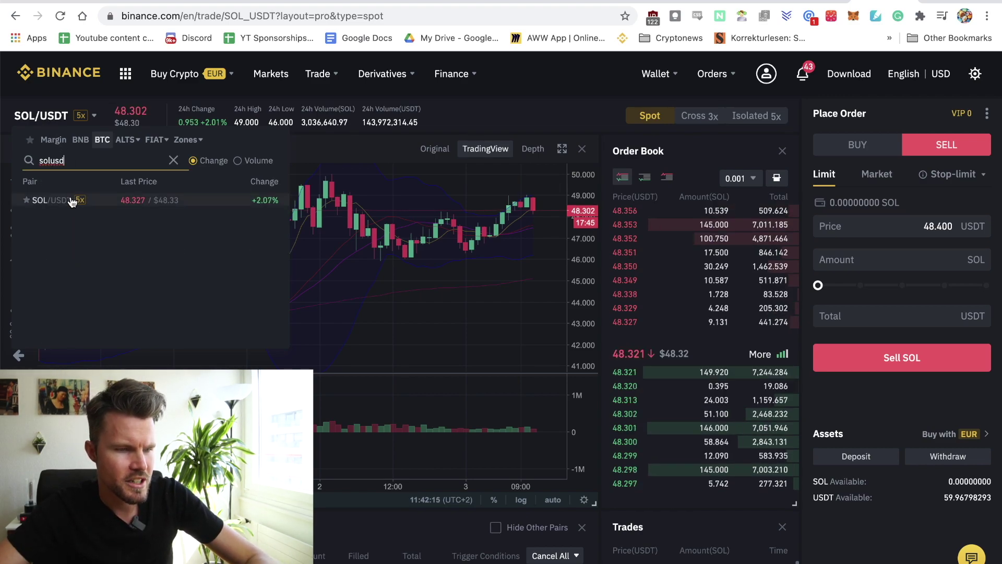
pyautogui.click(70, 203)
pyautogui.moveTo(452, 74)
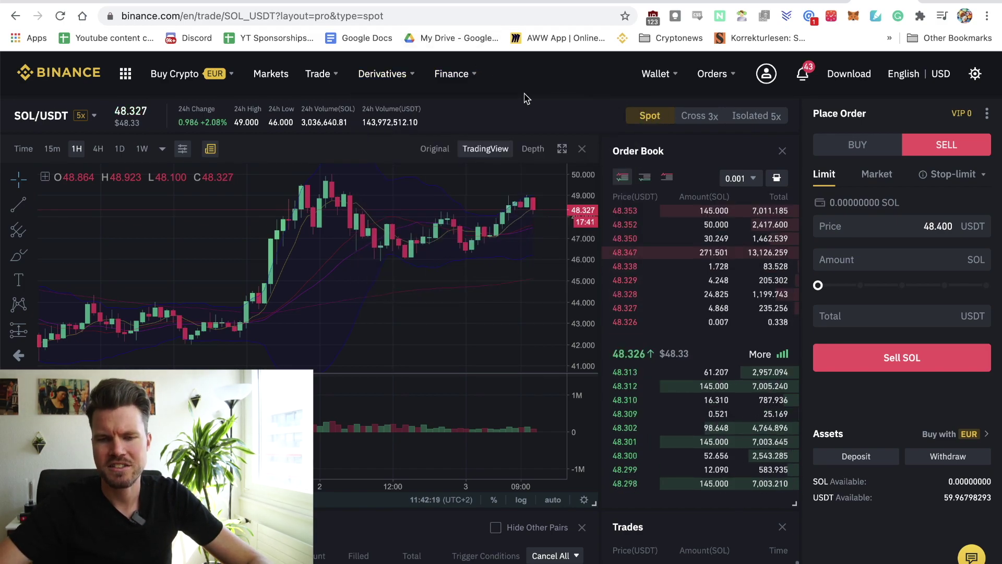
pyautogui.scroll(-1, 528, 100)
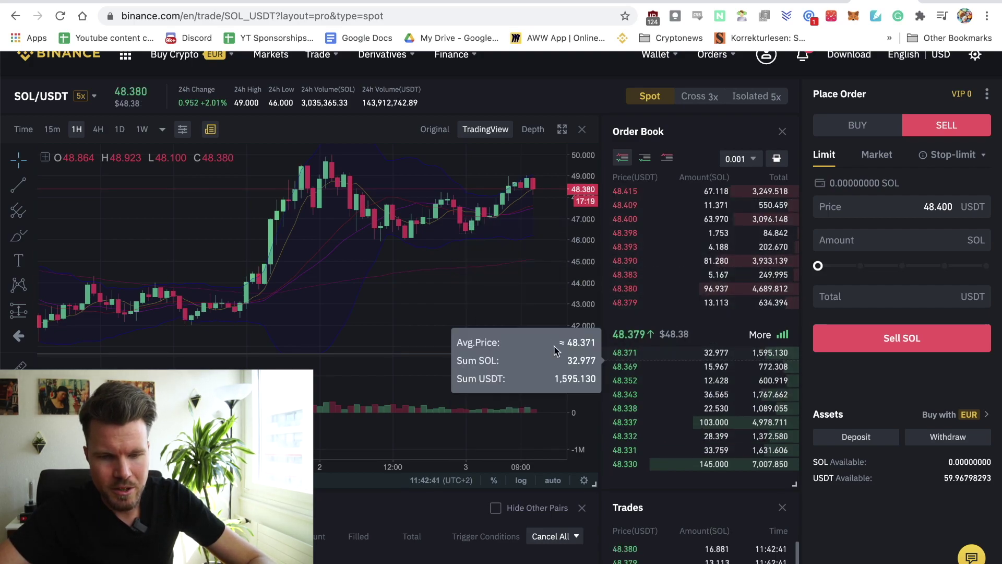
# - Place a 100% USDT limit buy of 1.239 SOL at 48.374 and wait for it to fill
pyautogui.click(854, 123)
pyautogui.click(646, 354)
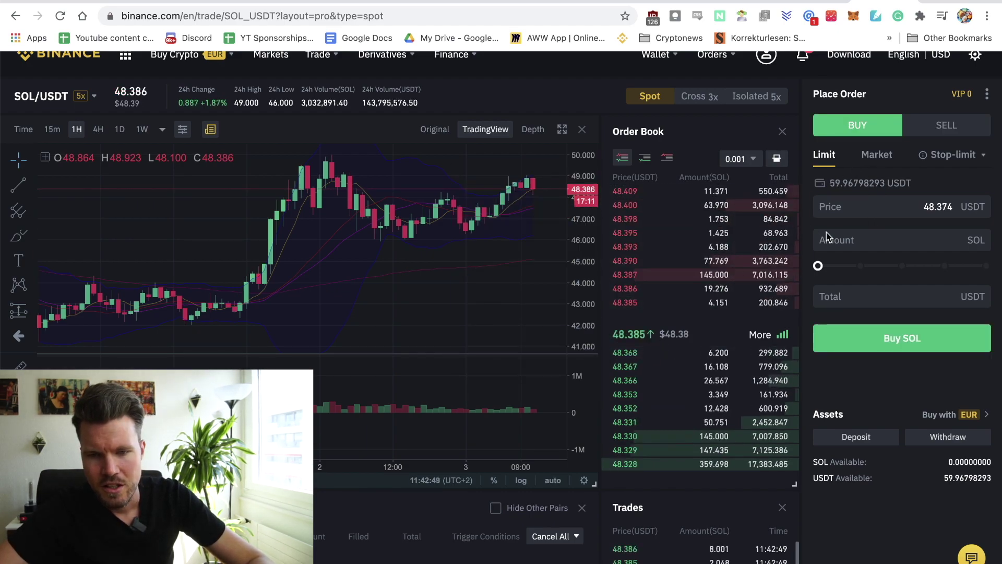
pyautogui.moveTo(819, 265); pyautogui.dragTo(1001, 256)
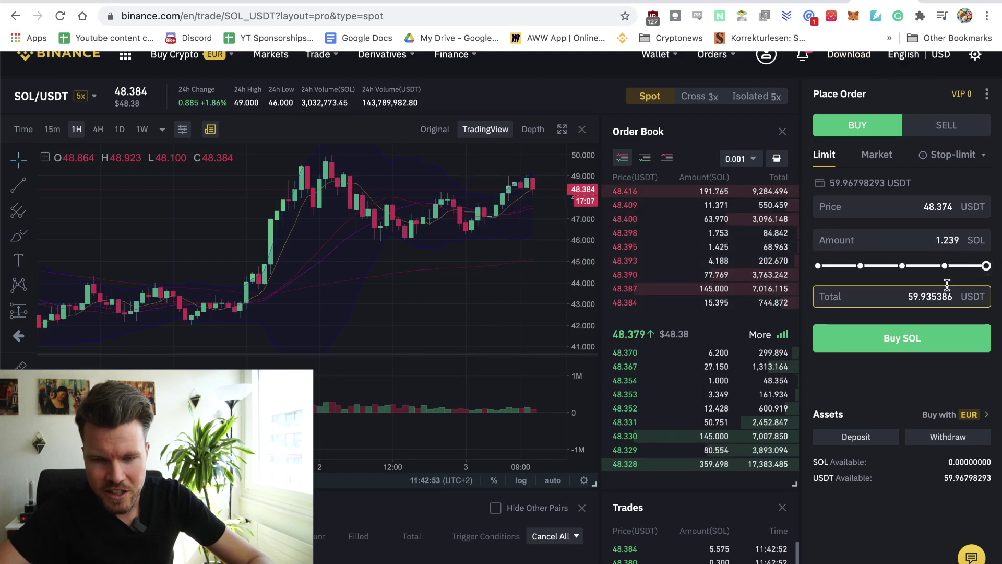
pyautogui.click(894, 338)
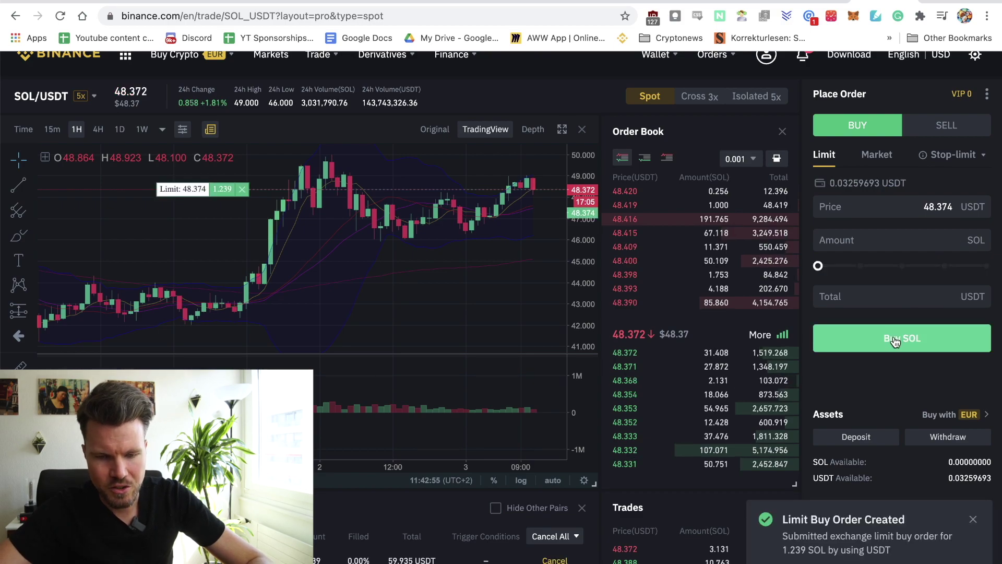
pyautogui.scroll(-3, 909, 292)
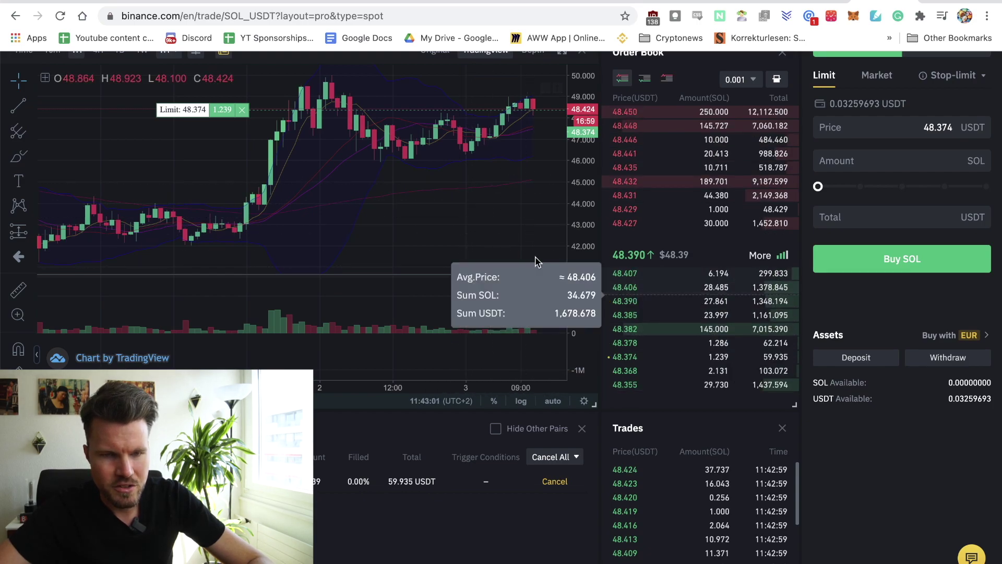
pyautogui.scroll(2, 448, 325)
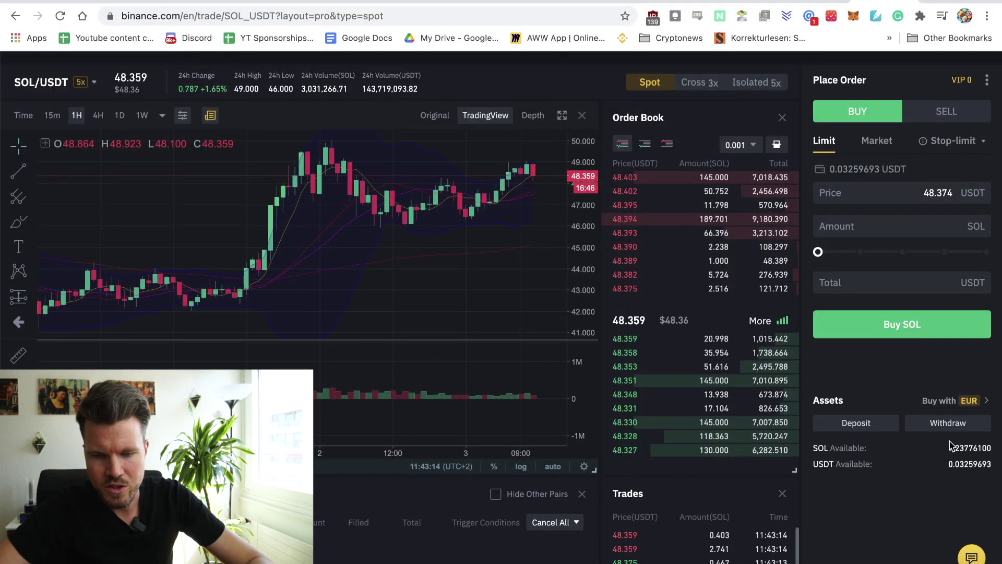
pyautogui.scroll(1, 765, 356)
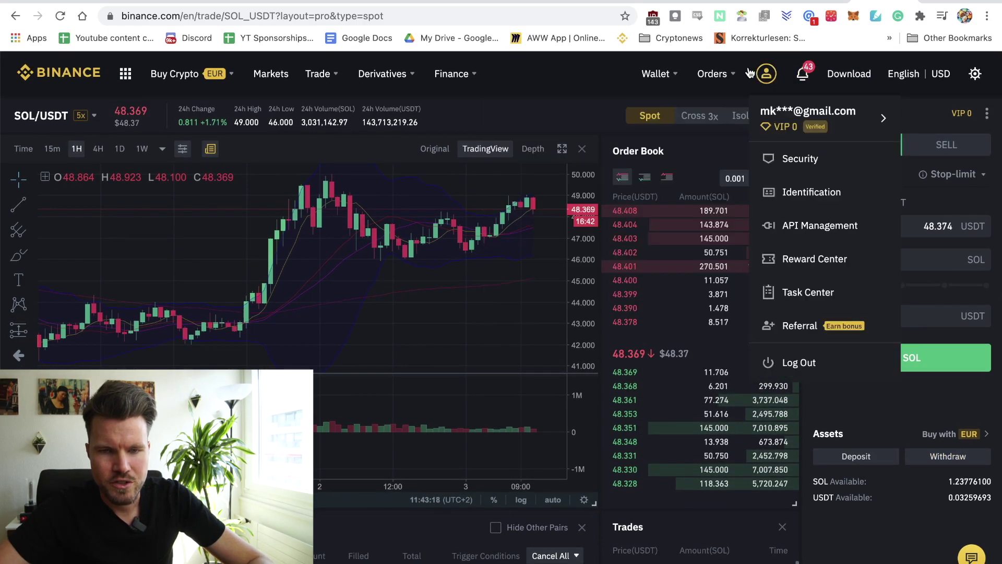
# - Open the Fiat and Spot wallet and start withdrawing the SOL balance
pyautogui.moveTo(657, 75)
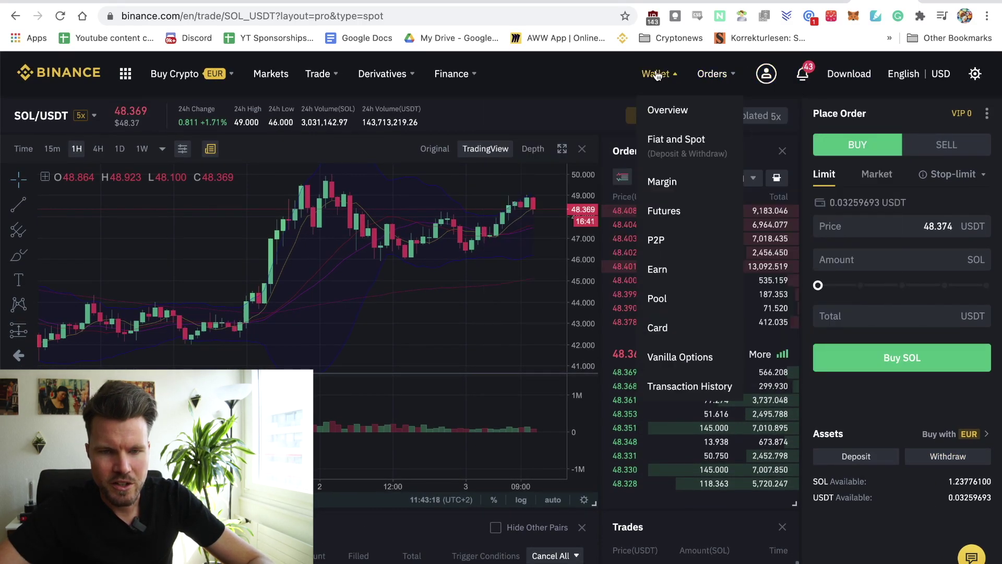
pyautogui.click(698, 139)
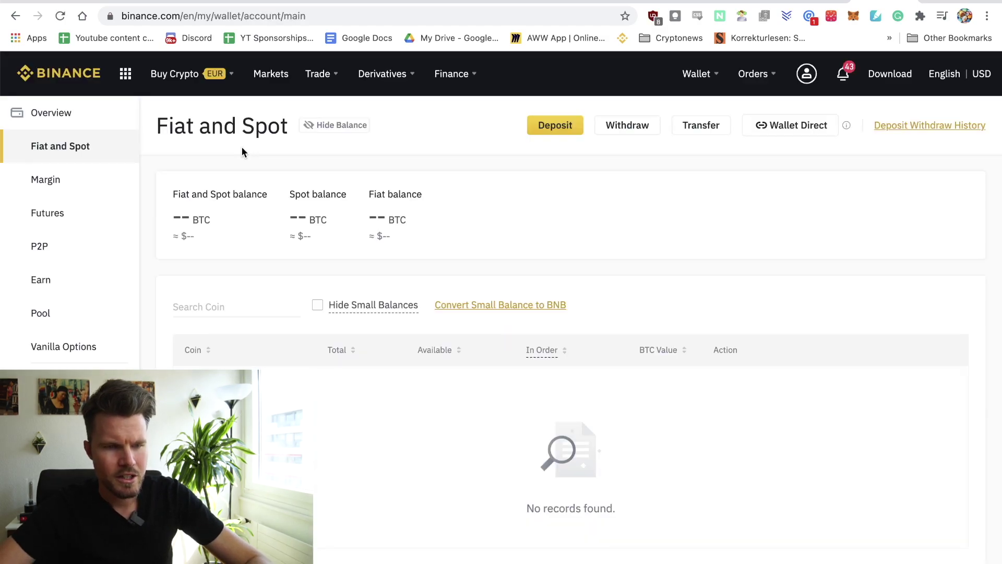
pyautogui.scroll(-3, 310, 194)
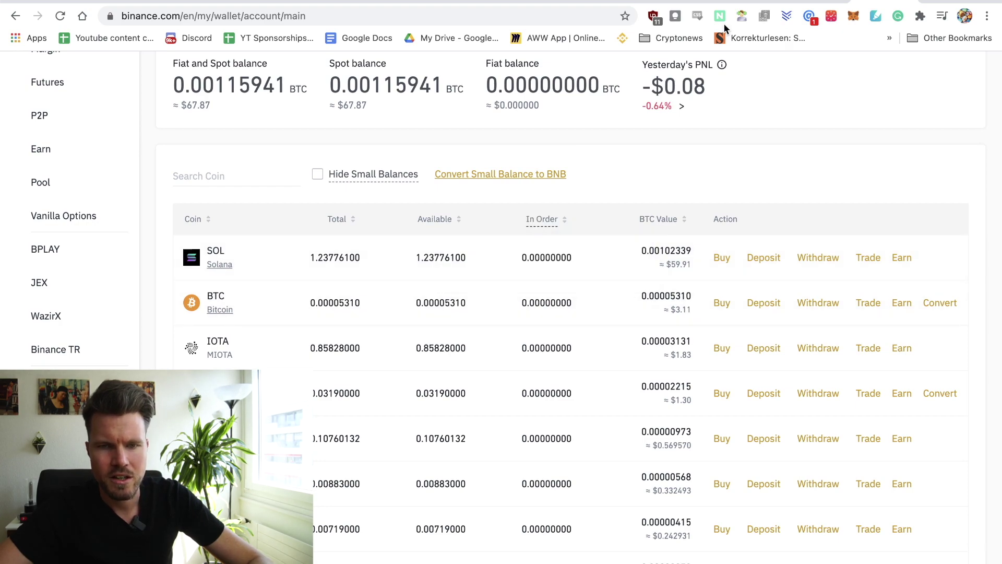
pyautogui.click(813, 256)
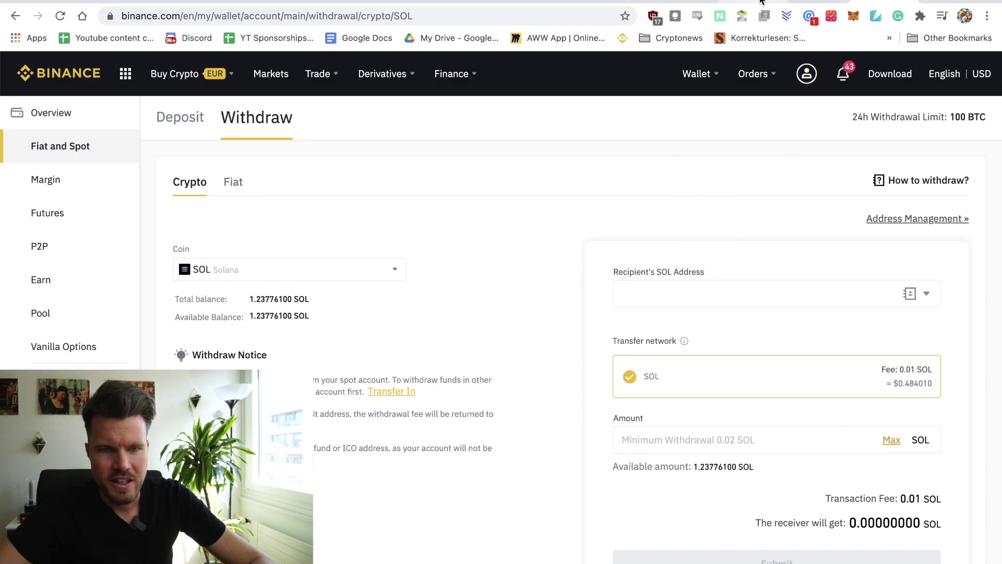
# - Show the Sollet wallet's SOL deposit address and copy it
pyautogui.click(291, 2)
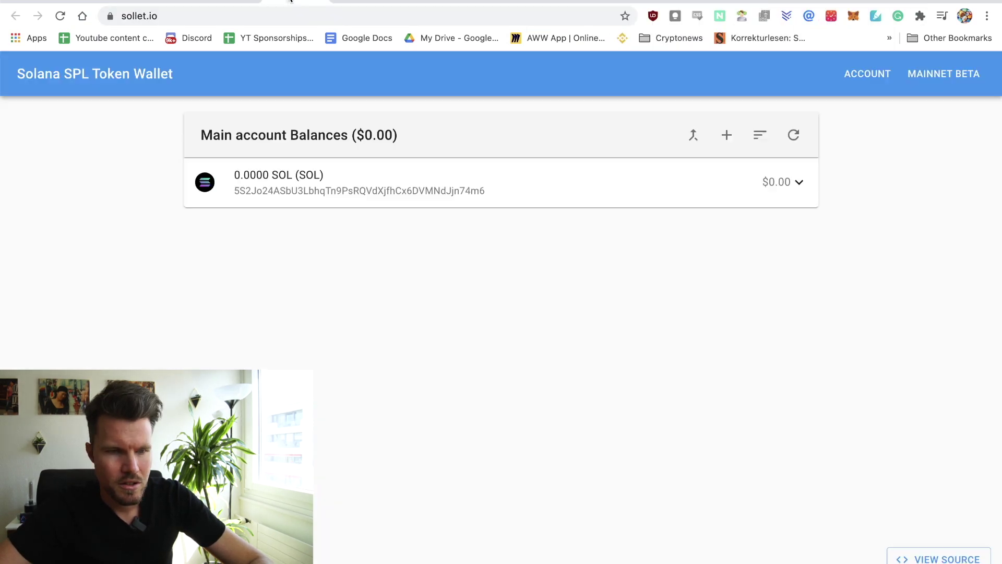
pyautogui.click(289, 192)
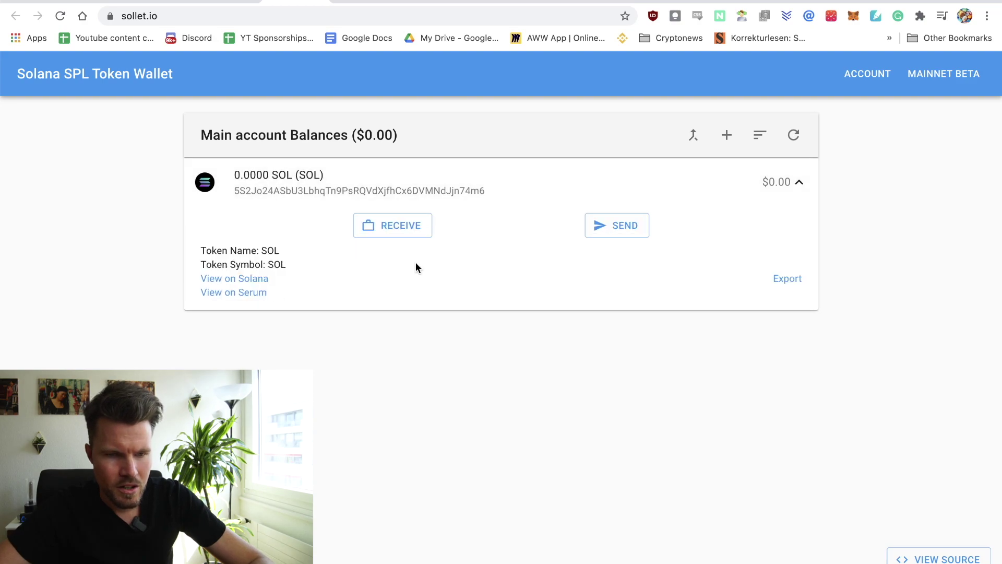
pyautogui.click(399, 231)
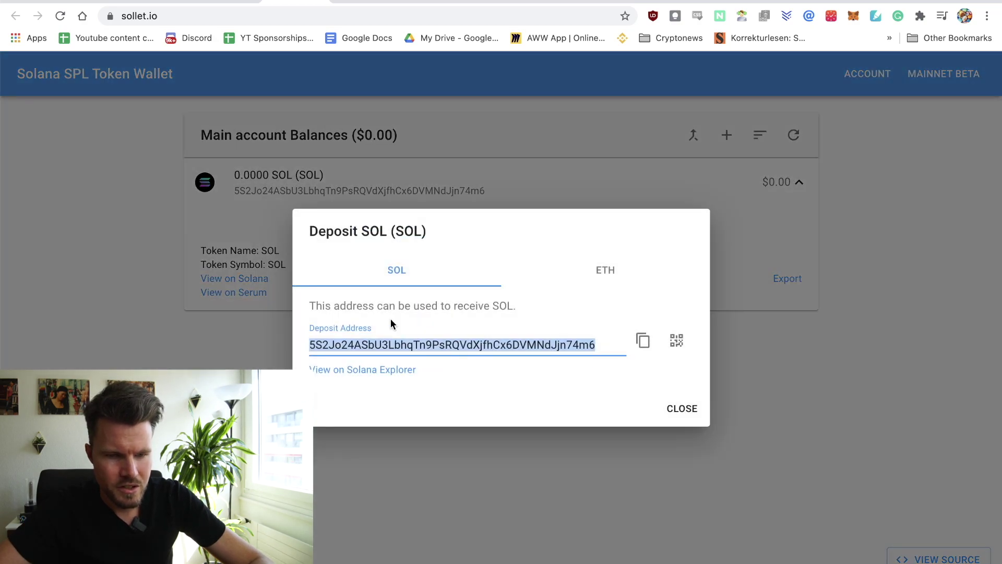
pyautogui.click(646, 344)
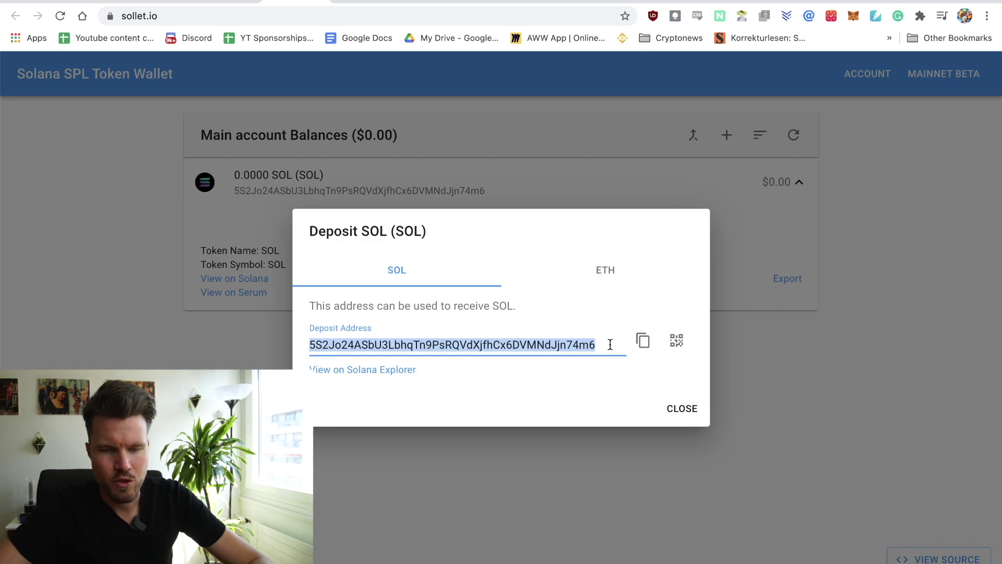
# - Paste the Sollet address as recipient, set the maximum amount, and submit the withdrawal
pyautogui.click(890, 1)
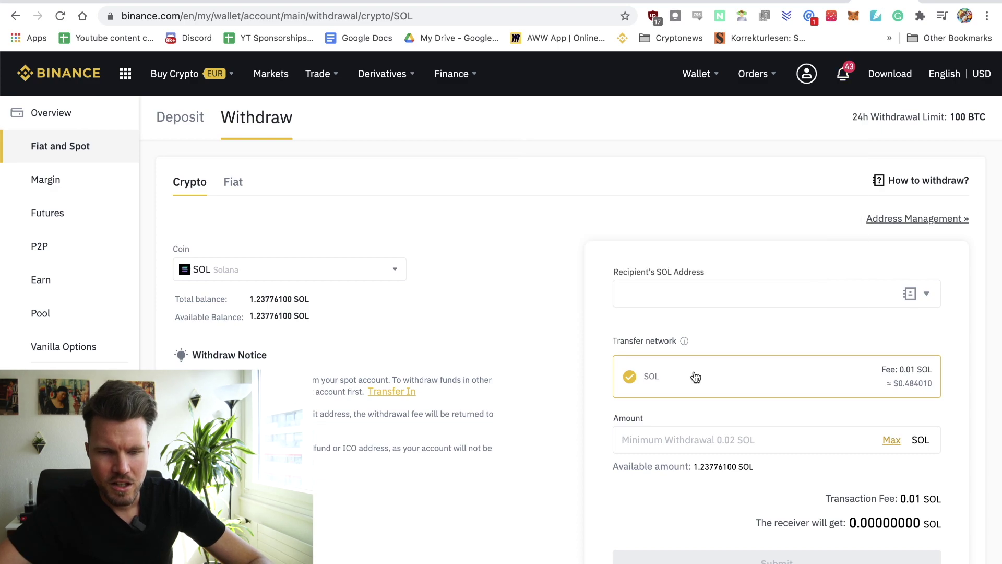
pyautogui.click(684, 296)
pyautogui.hotkey('ctrl', 'v')
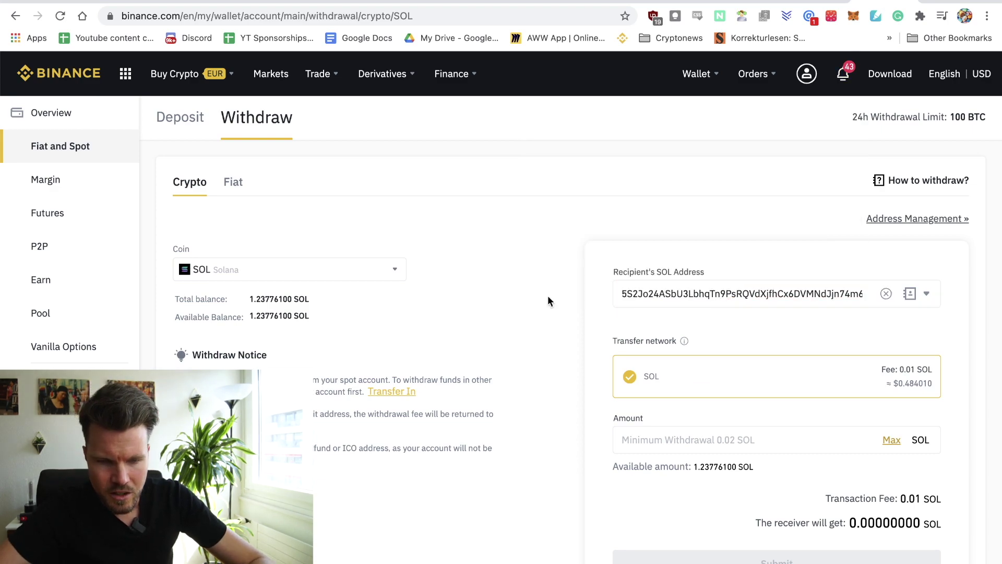
pyautogui.scroll(-2, 548, 295)
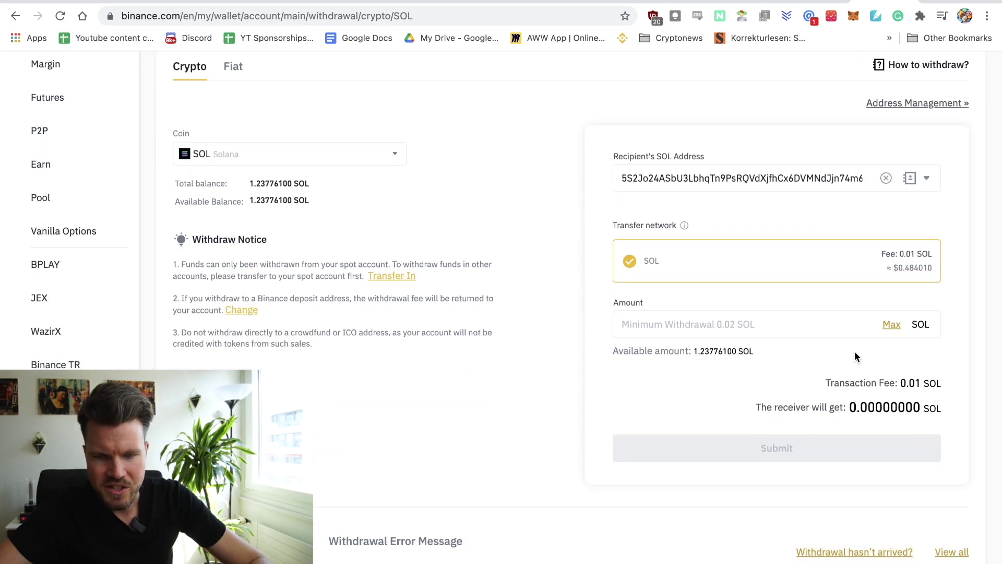
pyautogui.click(891, 325)
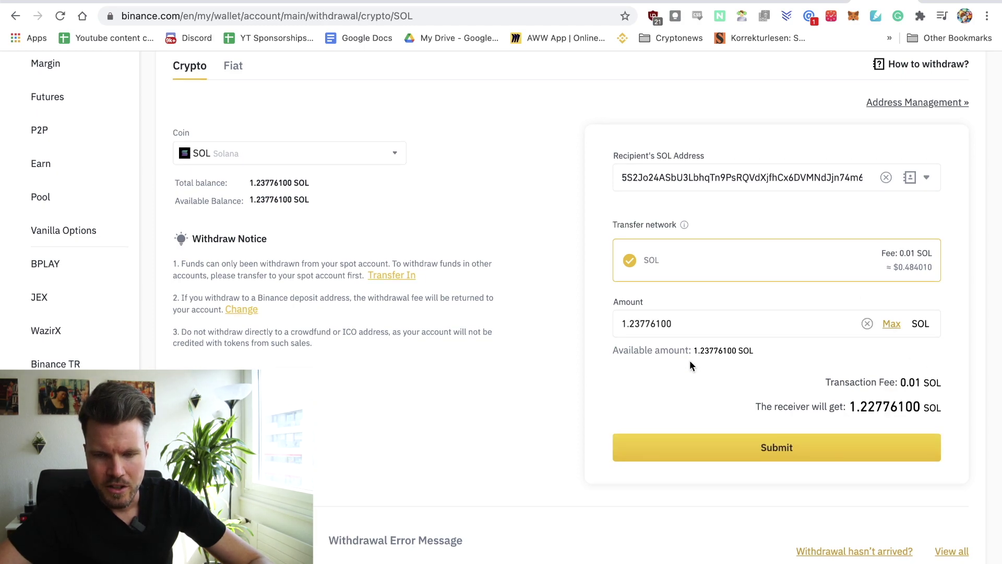
pyautogui.scroll(-1, 690, 361)
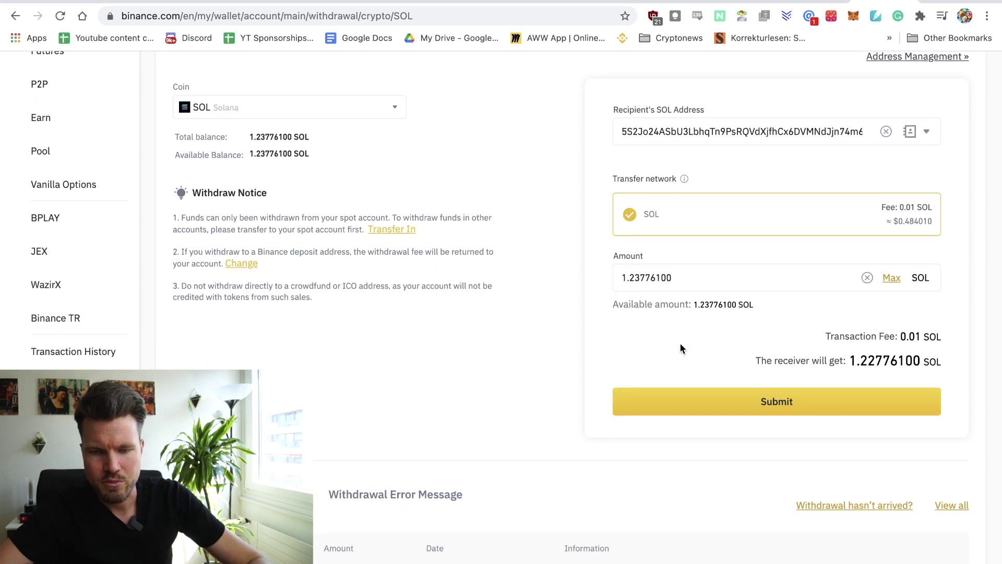
pyautogui.click(779, 407)
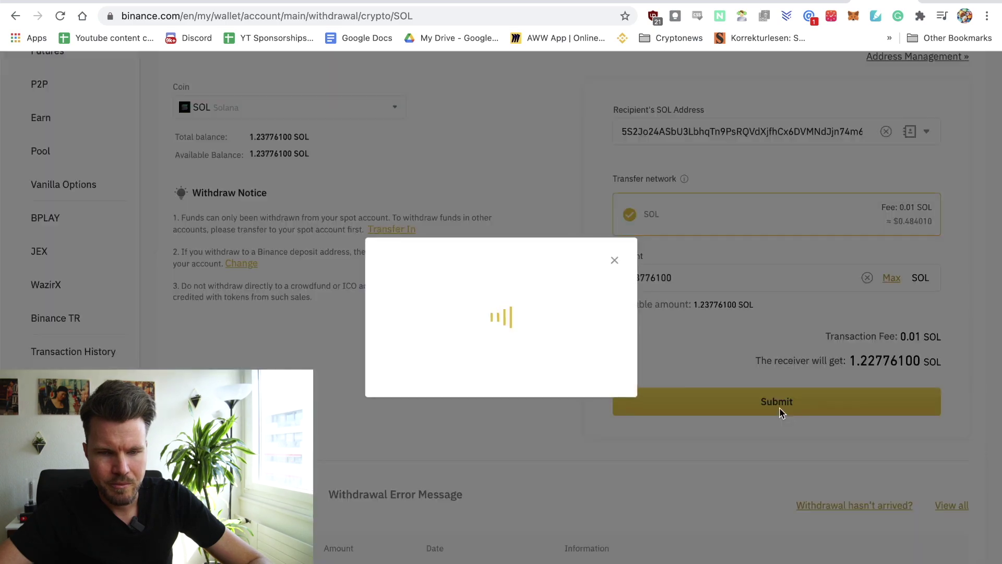
# - Enter the e-mail and authenticator verification codes and confirm the withdrawal request
pyautogui.click(600, 320)
pyautogui.click(397, 318)
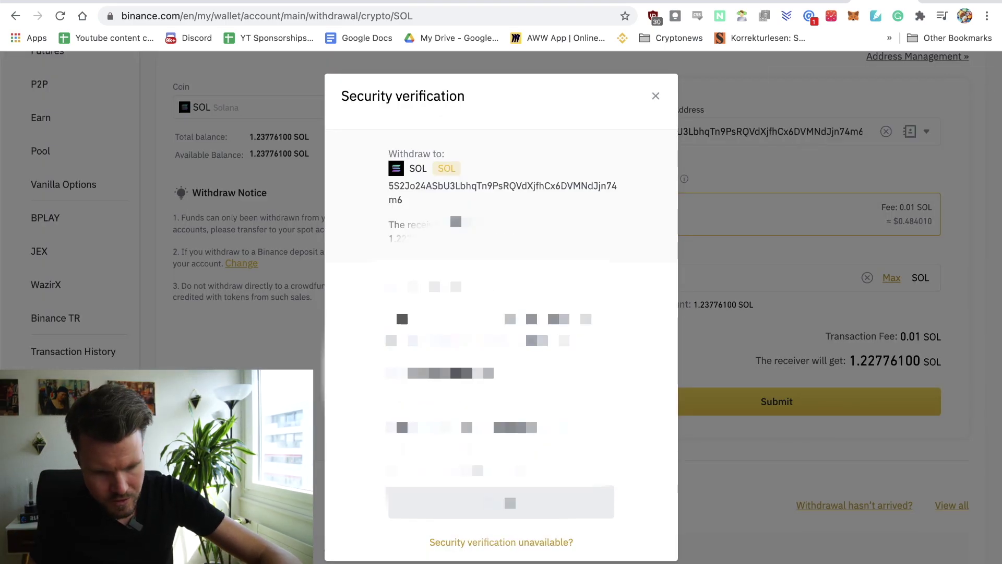
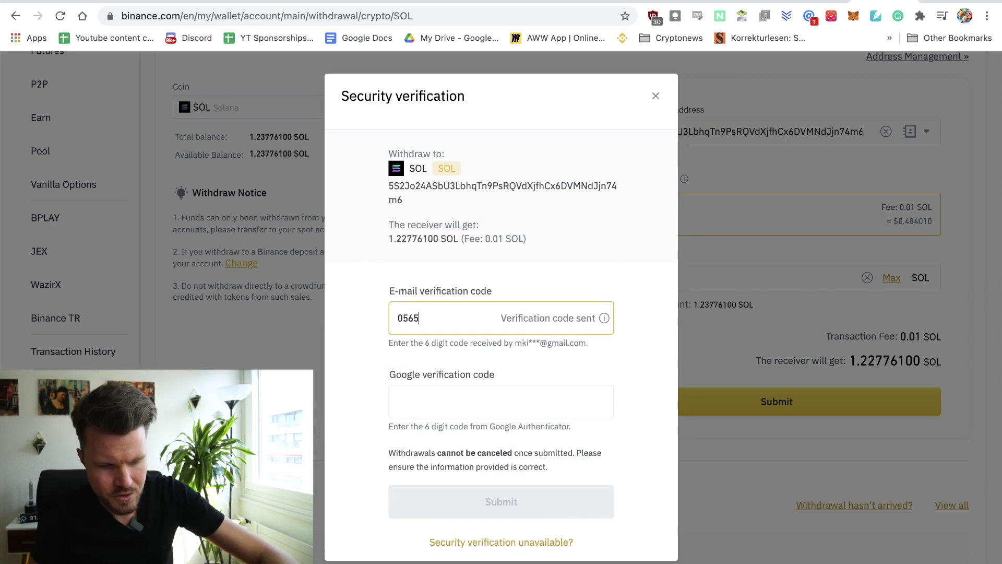
pyautogui.click(436, 413)
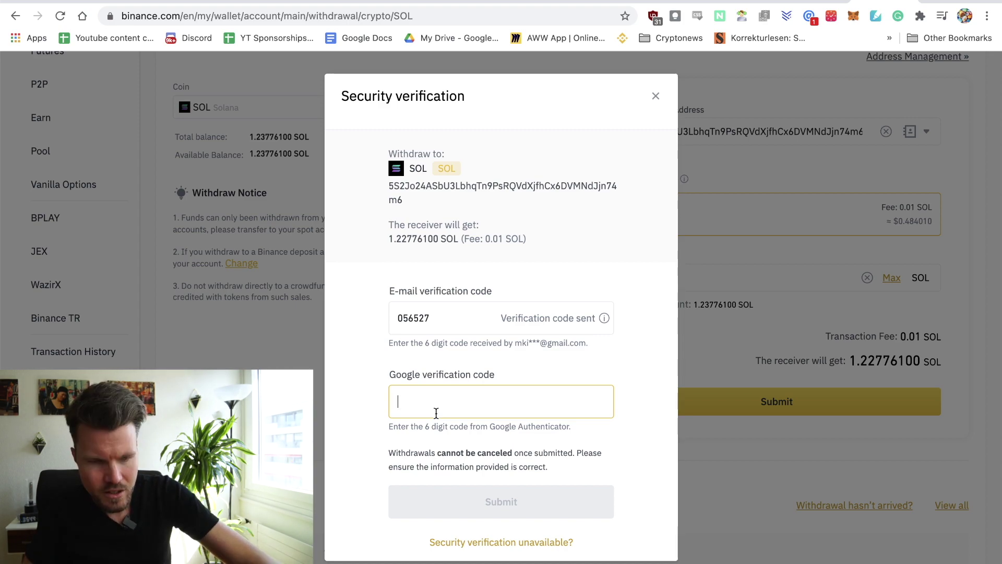
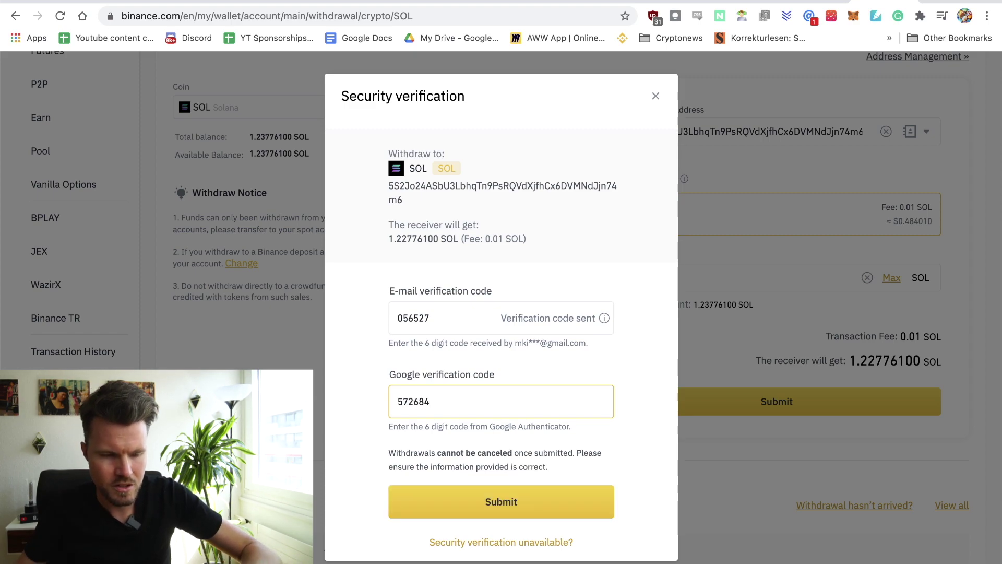
pyautogui.click(467, 504)
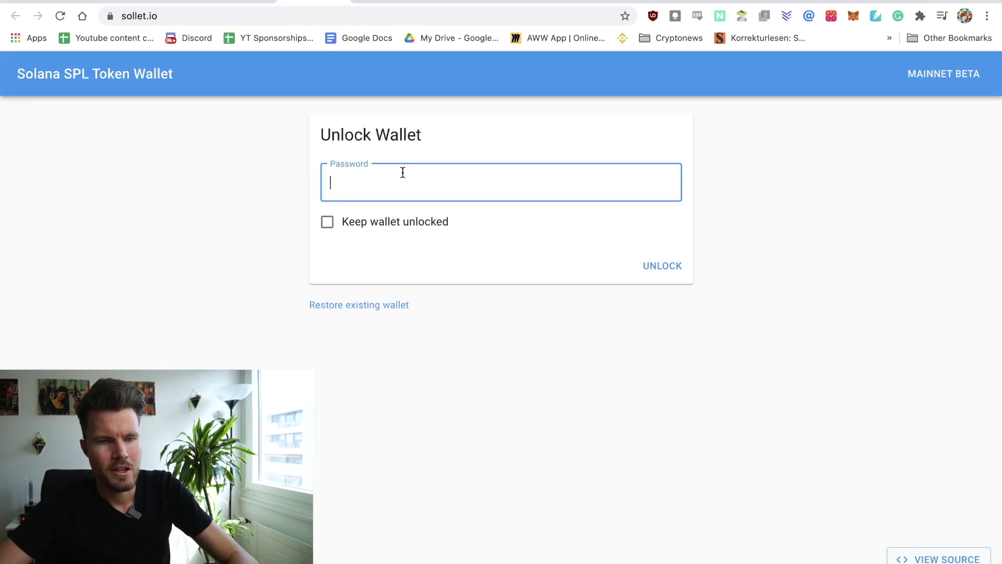
# - Unlock Sollet, check the 1.2278 SOL balance, and open its Solana Explorer page in a new tab
pyautogui.write('••••••••')
pyautogui.press('Return')
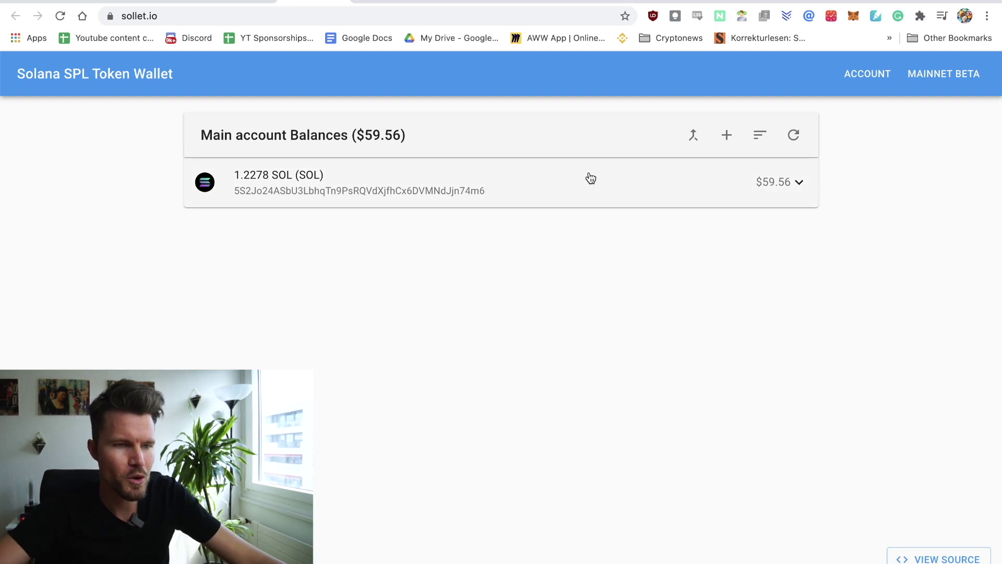
pyautogui.click(510, 183)
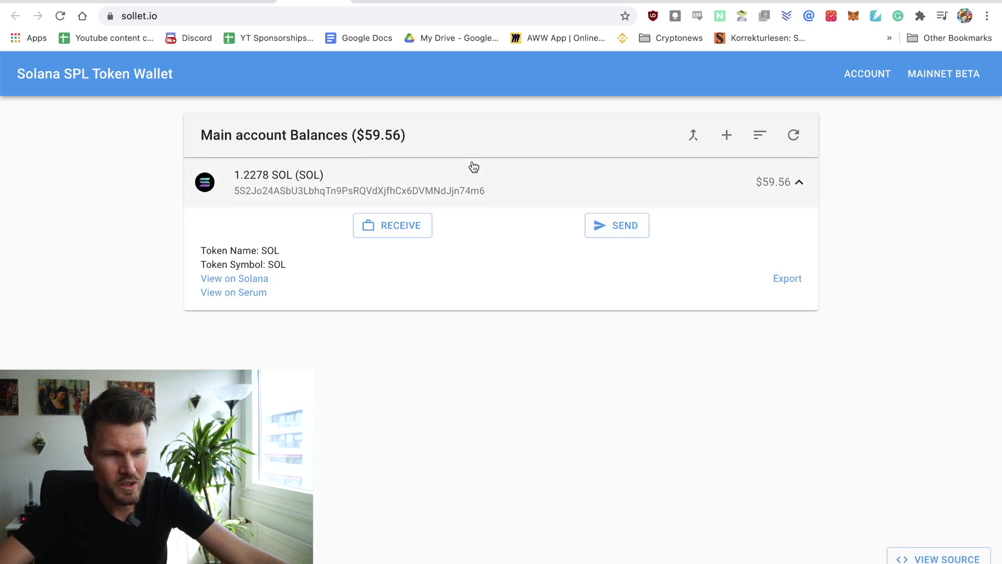
pyautogui.rightClick(221, 282)
pyautogui.click(262, 285)
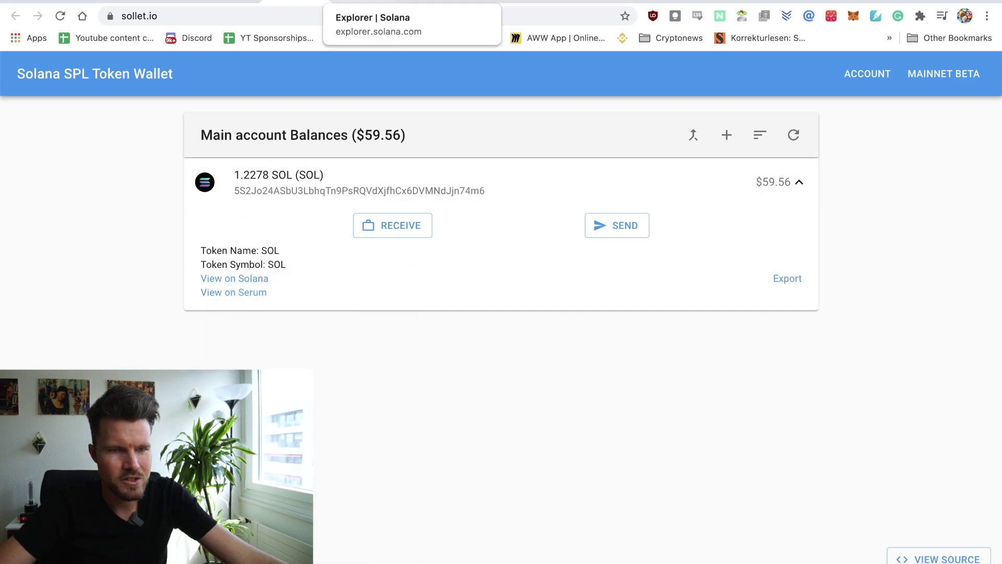
# - Open the incoming transaction in Solana Explorer and review its 0.000005 SOL fee and +1.227761 SOL credit
pyautogui.click(362, 2)
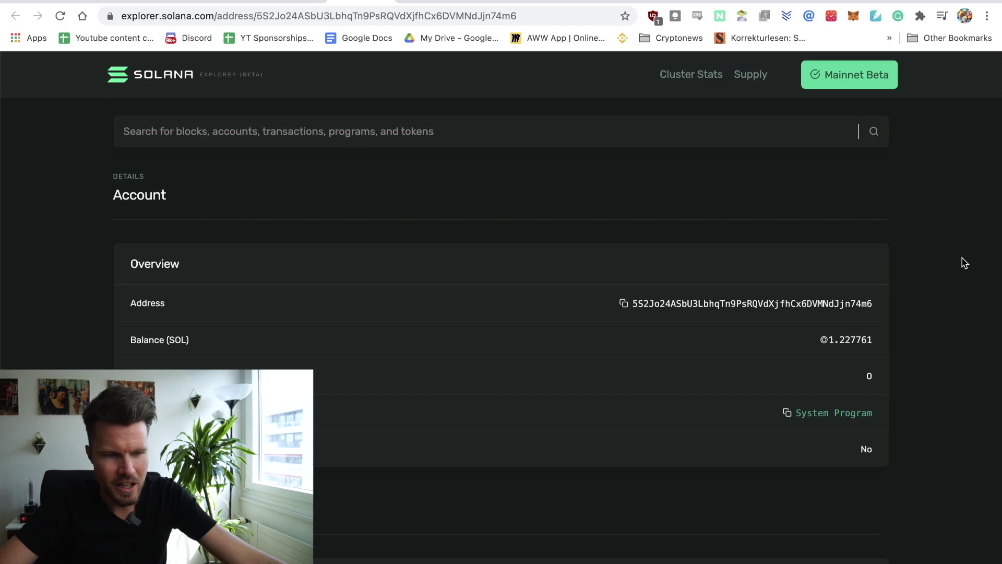
pyautogui.scroll(-2, 49, 333)
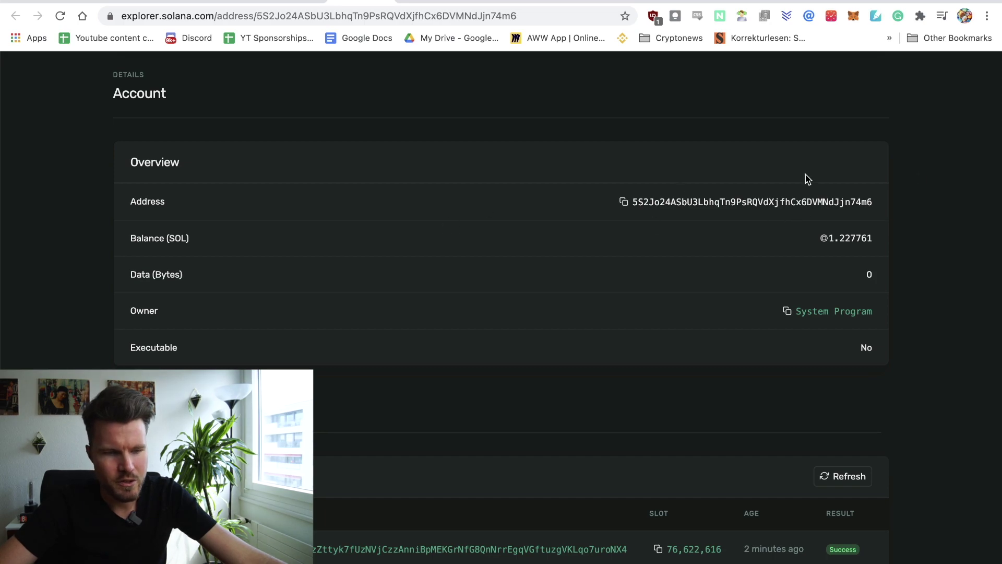
pyautogui.scroll(-1, 248, 179)
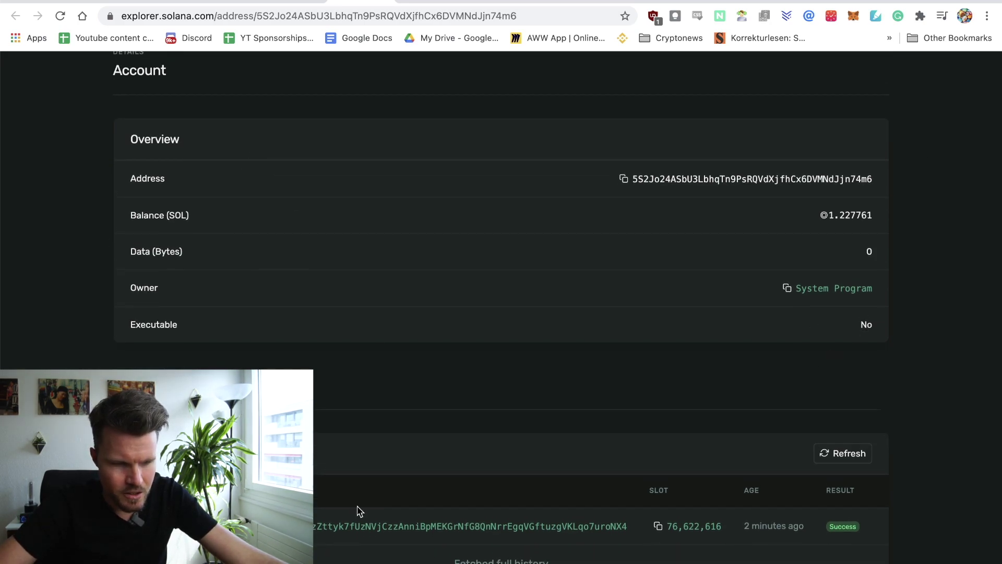
pyautogui.click(358, 536)
pyautogui.scroll(-5, 619, 378)
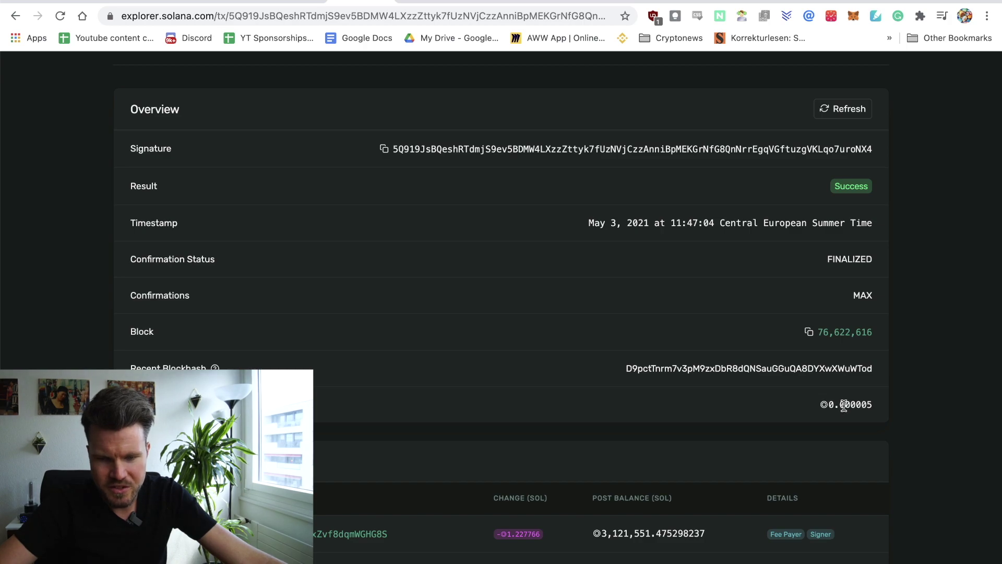
pyautogui.moveTo(883, 407); pyautogui.dragTo(759, 411)
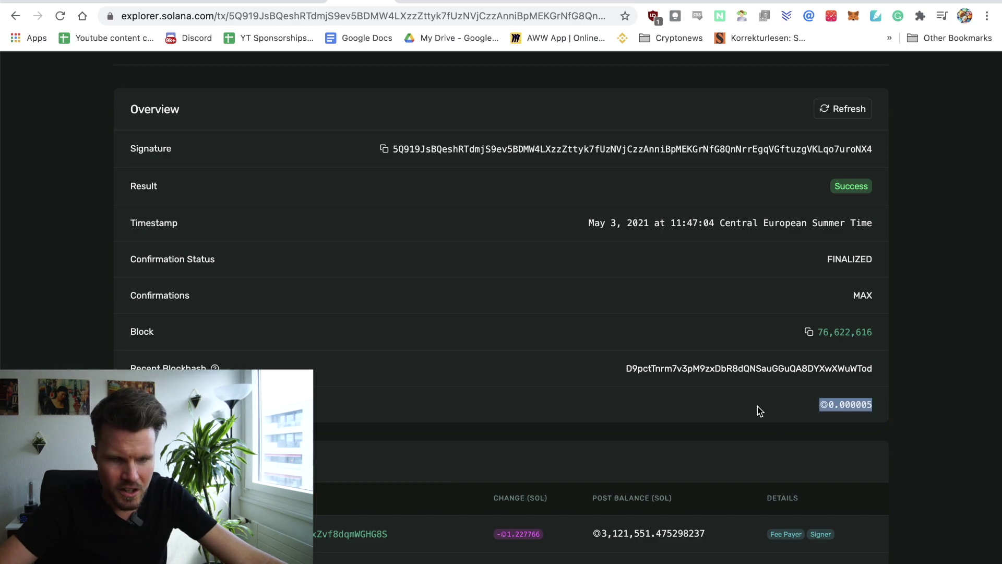
pyautogui.click(673, 414)
pyautogui.scroll(-2, 904, 276)
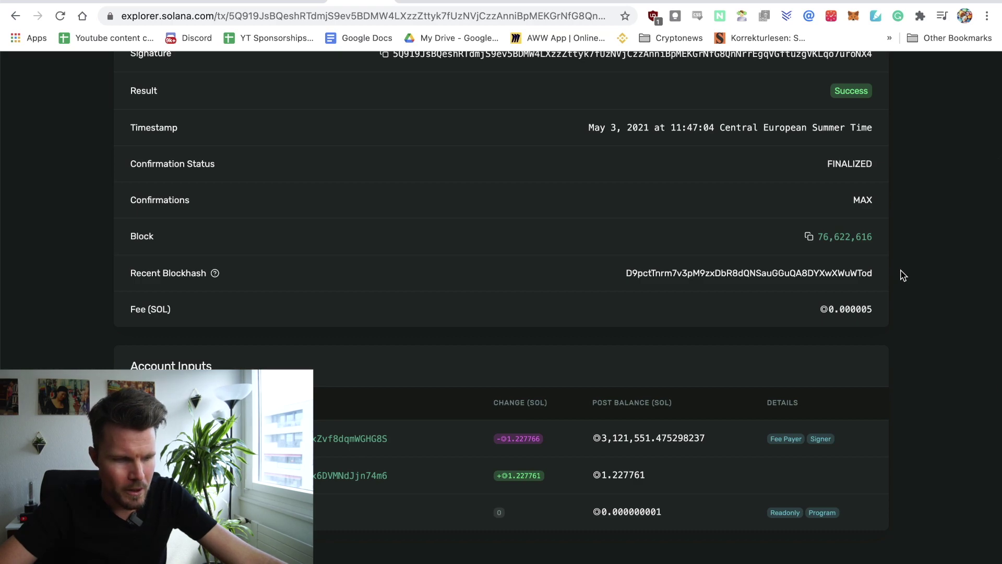
pyautogui.scroll(5, 903, 275)
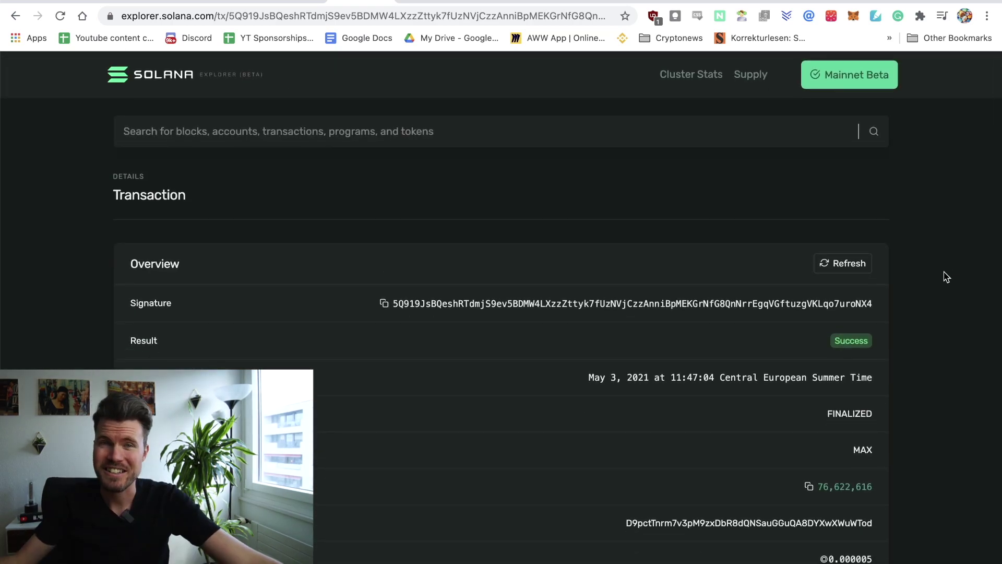